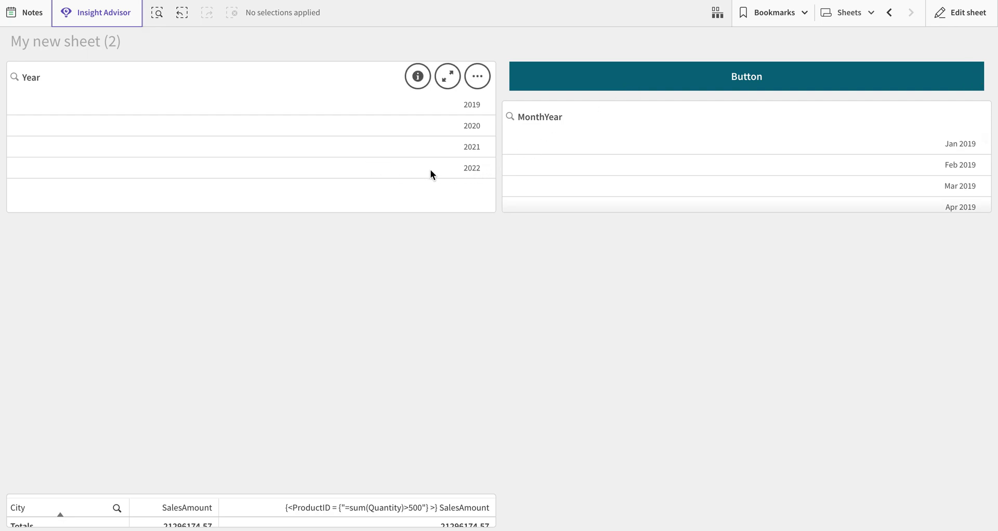
Select Year 2022, save it as a bookmark titled 'year', then clear the selection.
{"action": "left_click", "coordinate": [376, 171]}
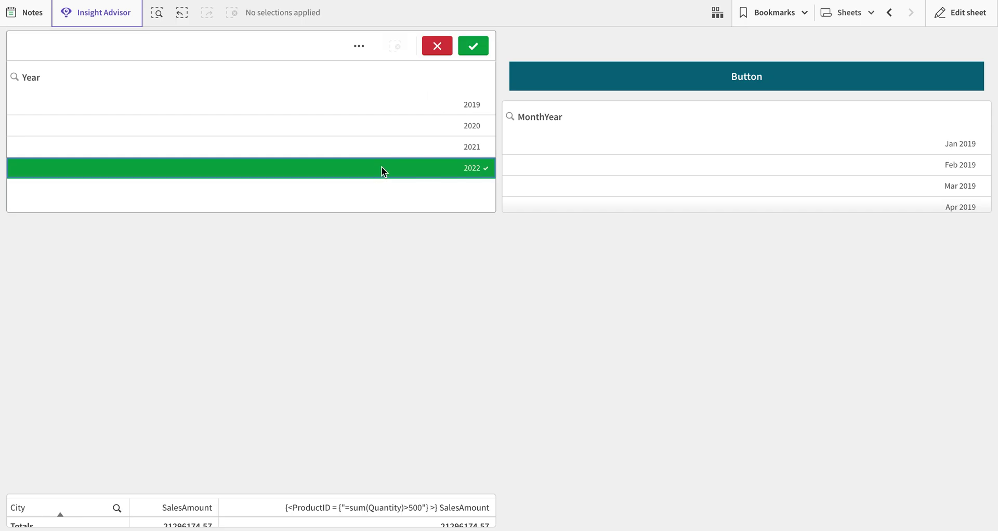
{"action": "left_click", "coordinate": [483, 54]}
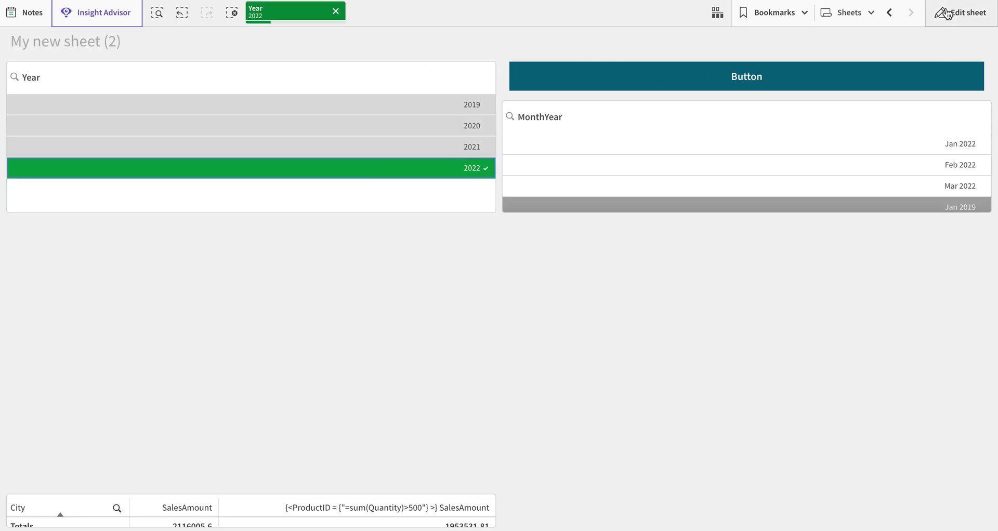
{"action": "left_click", "coordinate": [759, 16]}
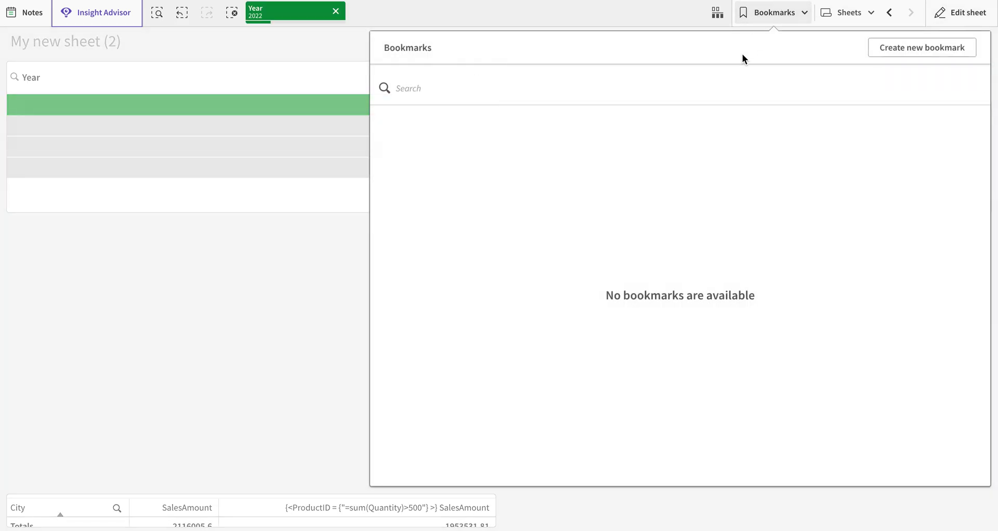
{"action": "left_click", "coordinate": [905, 44]}
{"action": "key", "text": "BackSpace"}
{"action": "key", "text": "BackSpace"}
{"action": "key", "text": "BackSpace"}
{"action": "key", "text": "BackSpace"}
{"action": "key", "text": "BackSpace"}
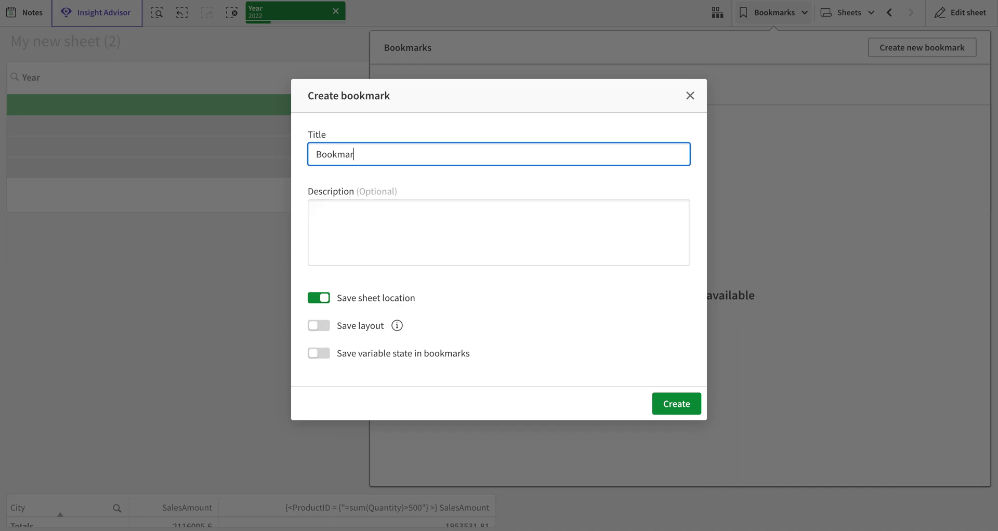
{"action": "key", "text": "BackSpace"}
{"action": "key", "text": "BackSpace"}
{"action": "key", "text": "BackSpace"}
{"action": "type", "text": "year"}
{"action": "left_click", "coordinate": [685, 415]}
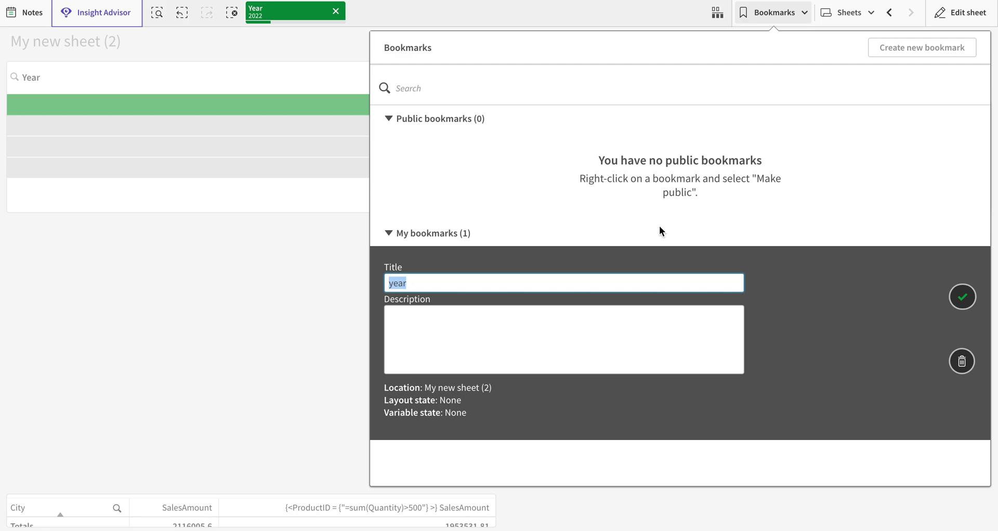
{"action": "left_click", "coordinate": [962, 297]}
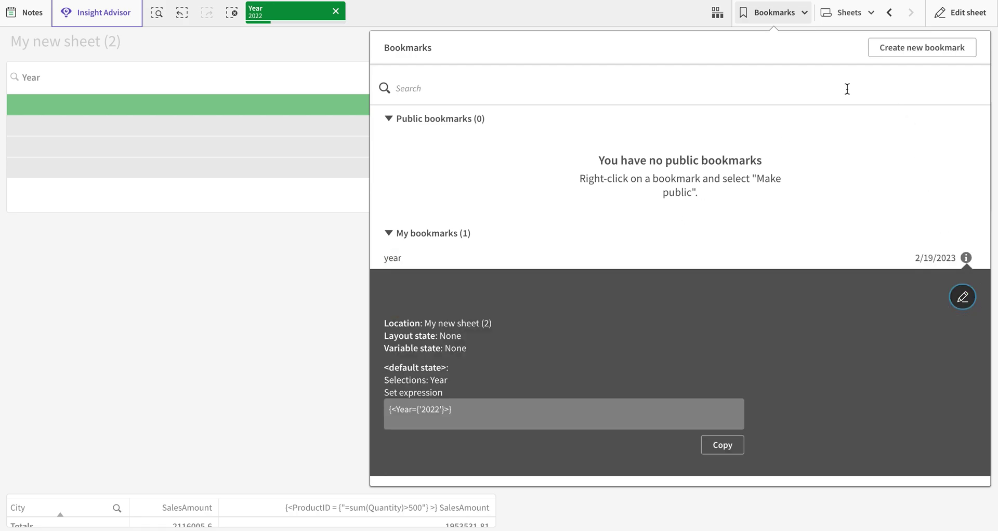
{"action": "left_click", "coordinate": [287, 52]}
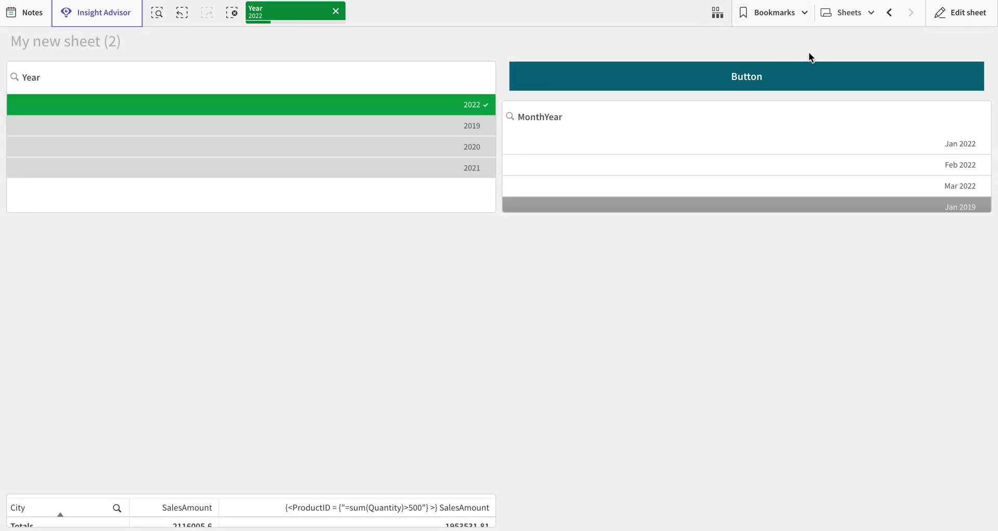
{"action": "left_click", "coordinate": [772, 85]}
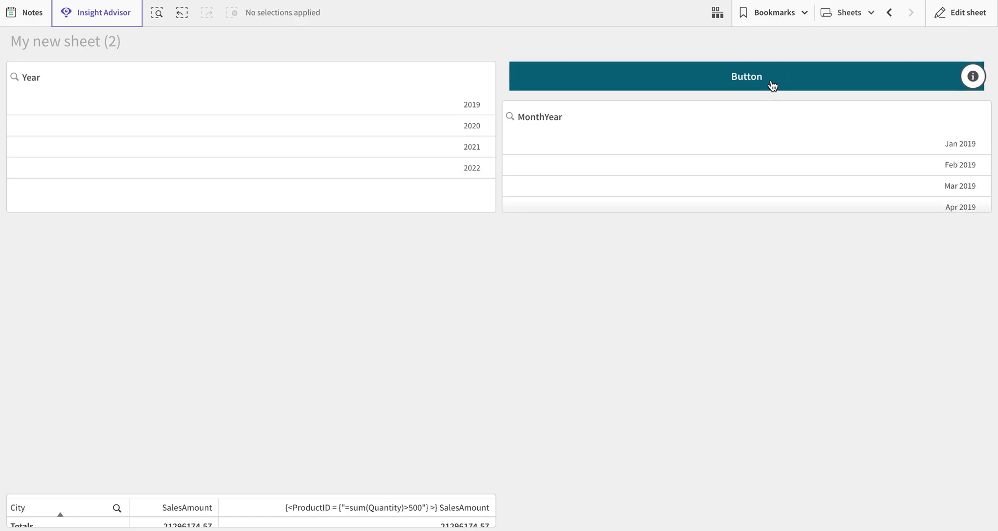
Give the sheet's button an Apply bookmark action that uses the 'year' bookmark.
{"action": "left_click", "coordinate": [958, 15]}
{"action": "left_click", "coordinate": [666, 79]}
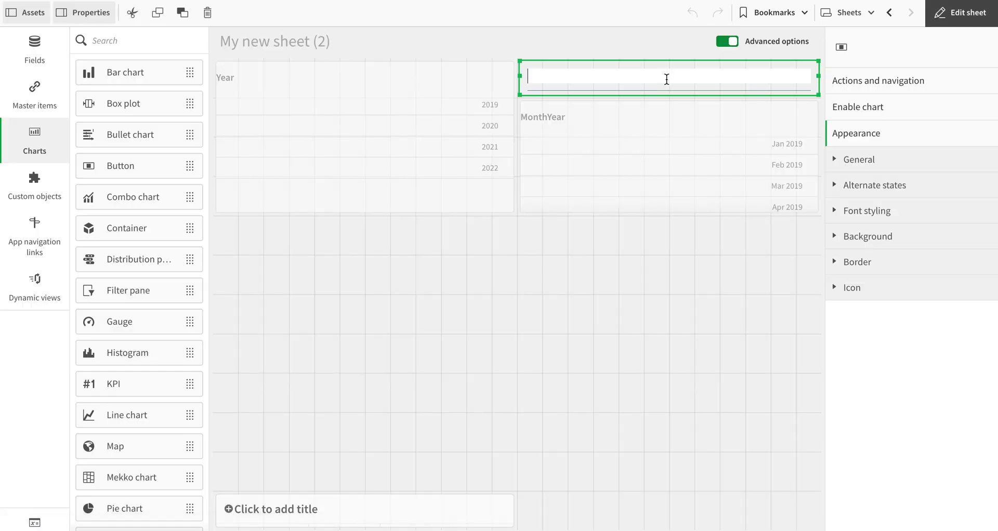
{"action": "left_click", "coordinate": [887, 79]}
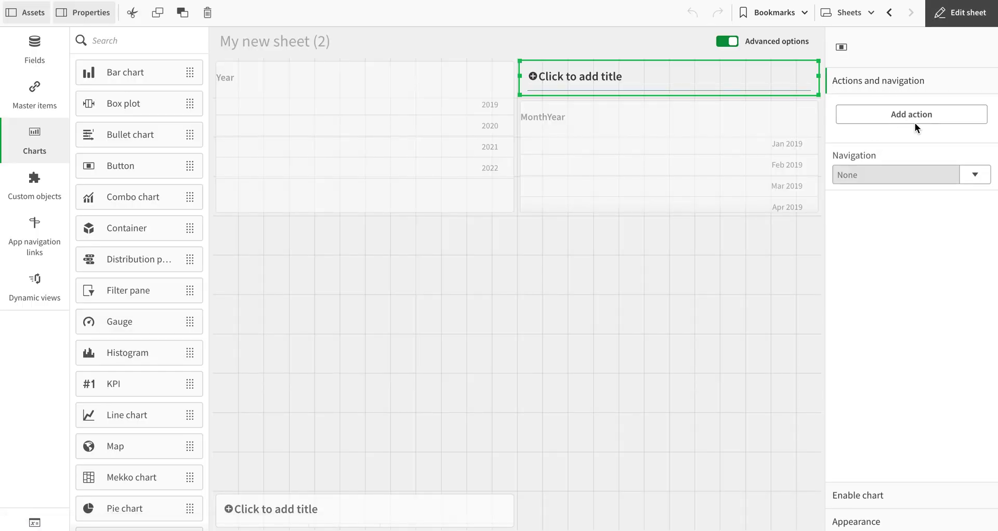
{"action": "left_click", "coordinate": [934, 121]}
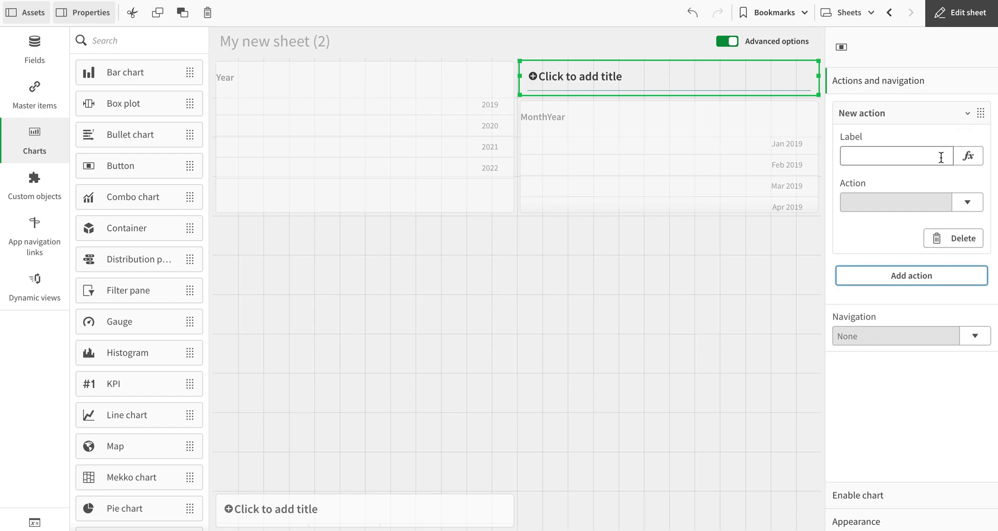
{"action": "left_click", "coordinate": [941, 157]}
{"action": "left_click", "coordinate": [968, 202]}
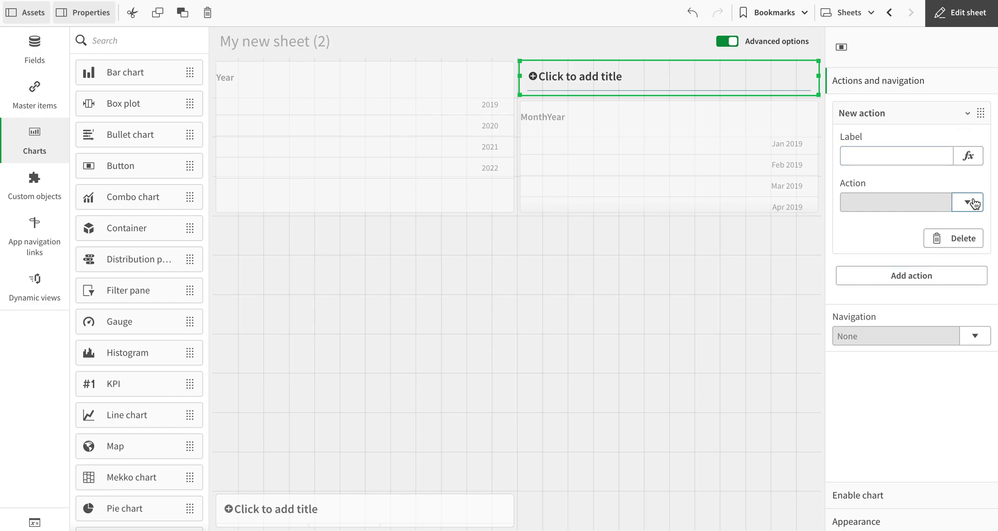
{"action": "left_click", "coordinate": [902, 279]}
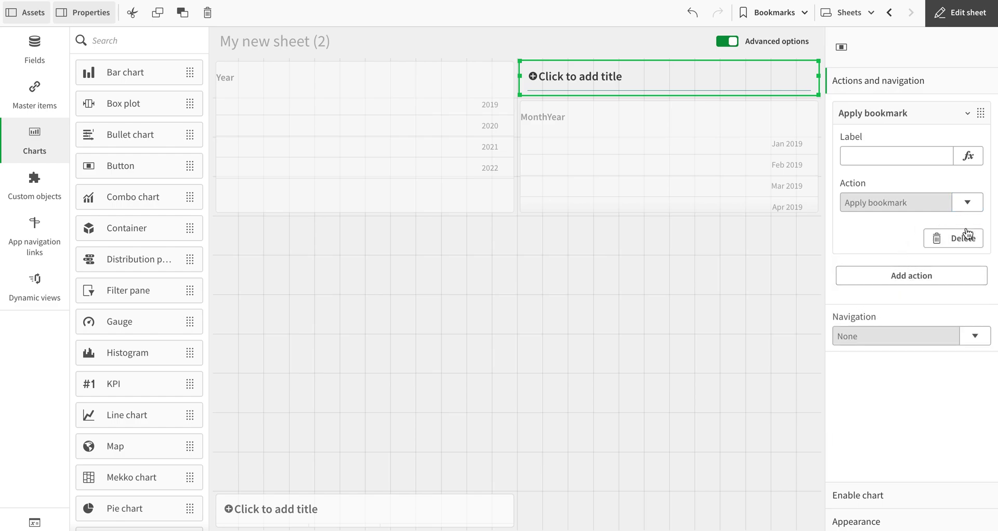
{"action": "left_click", "coordinate": [959, 249]}
{"action": "left_click", "coordinate": [886, 325]}
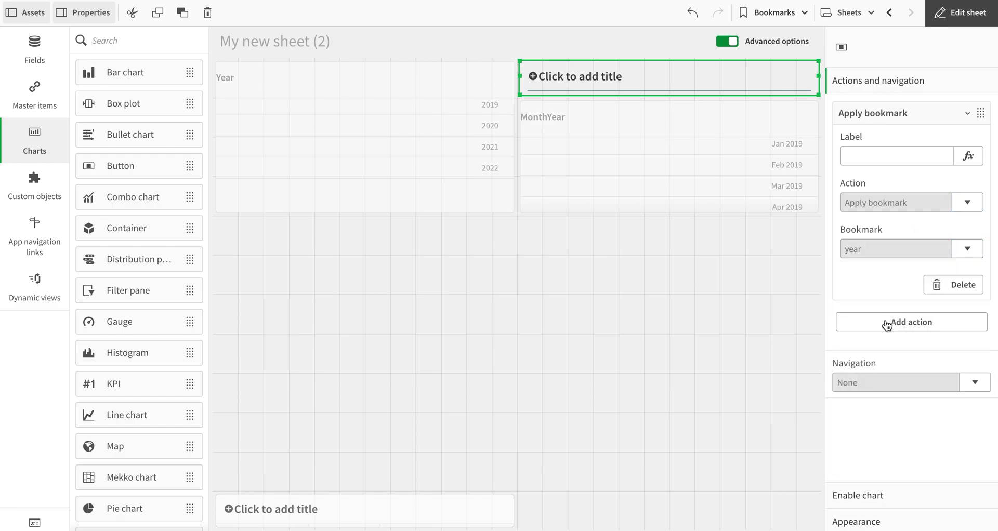
Leave edit mode, press the button to select Year 2022, then clear the selection.
{"action": "left_click", "coordinate": [777, 277]}
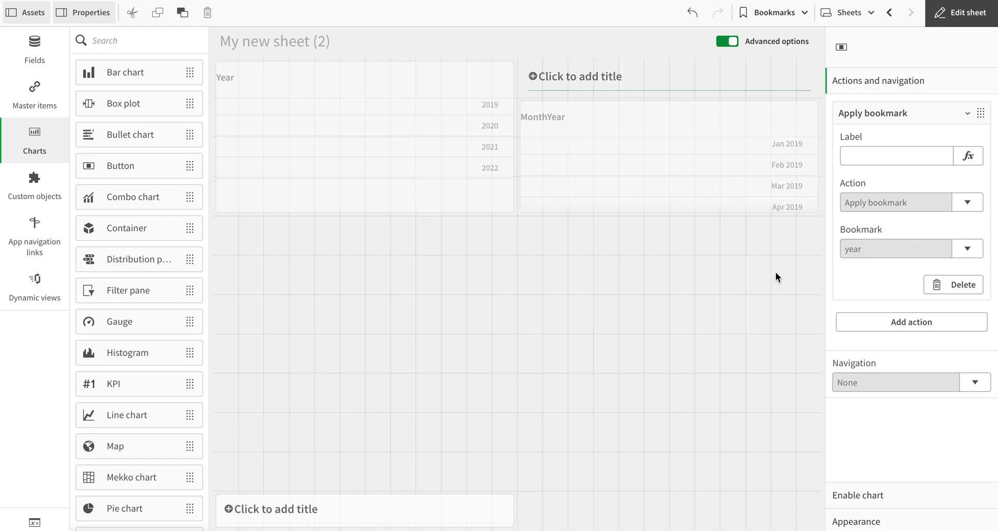
{"action": "left_click", "coordinate": [960, 13]}
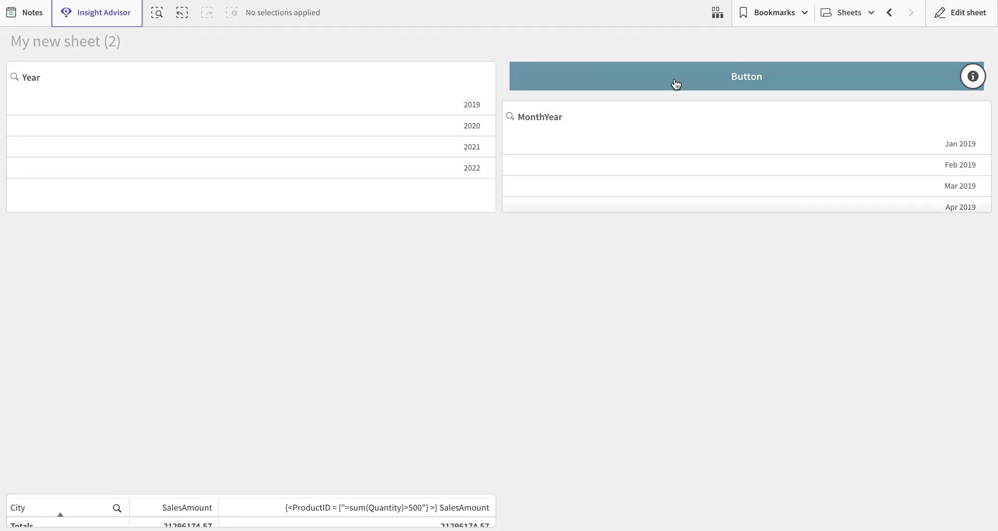
{"action": "left_click", "coordinate": [676, 84]}
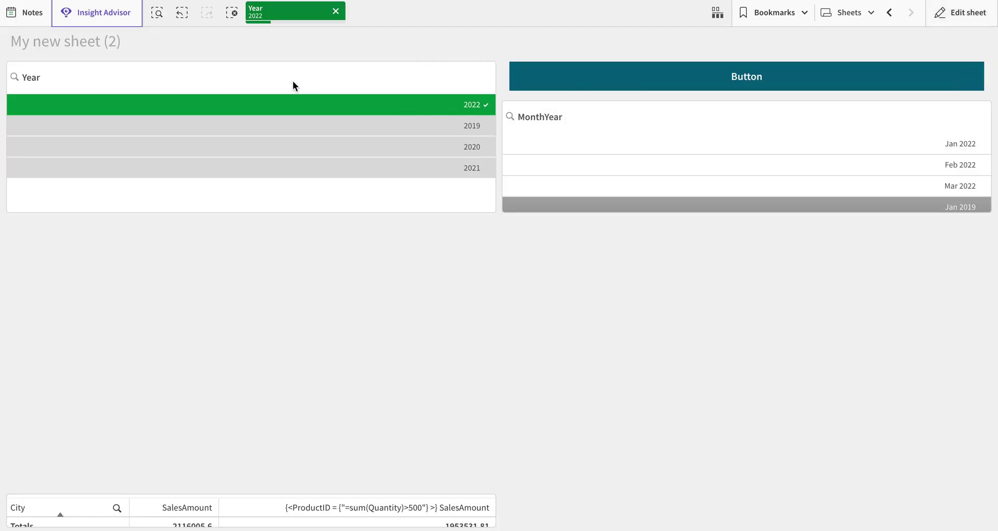
{"action": "left_click", "coordinate": [336, 11]}
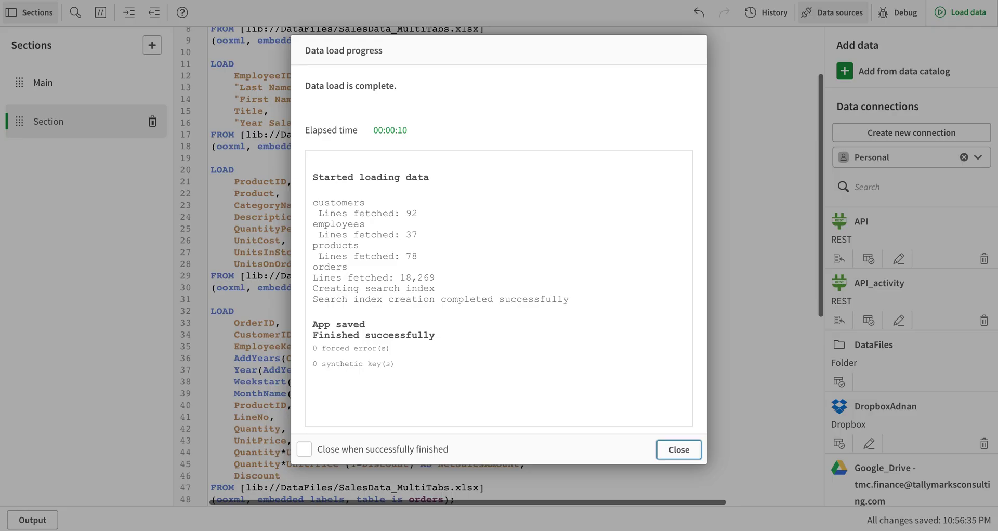
Change AddYears(OrderDate,8) to AddYears(OrderDate,9) on lines 37–39 and reload the data.
{"action": "left_click", "coordinate": [679, 451]}
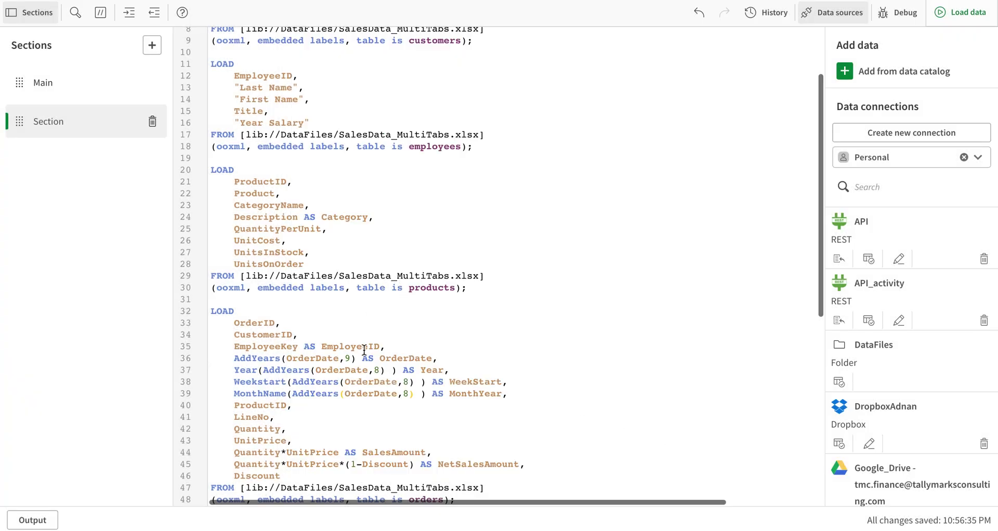
{"action": "left_click", "coordinate": [351, 358]}
{"action": "left_click", "coordinate": [381, 370]}
{"action": "key", "text": "BackSpace"}
{"action": "type", "text": "9"}
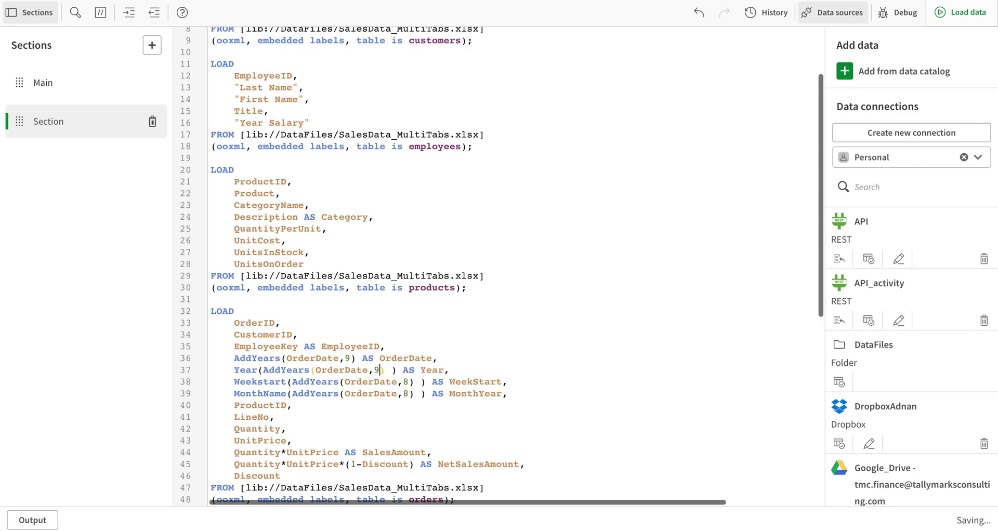
{"action": "left_click", "coordinate": [413, 383]}
{"action": "key", "text": "BackSpace"}
{"action": "type", "text": "9"}
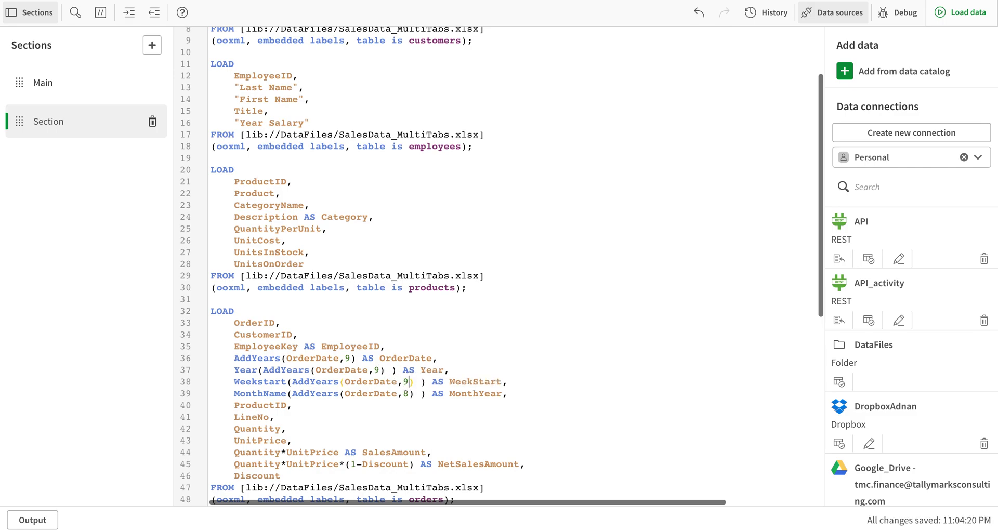
{"action": "key", "text": "Down"}
{"action": "key", "text": "BackSpace"}
{"action": "type", "text": "9"}
{"action": "left_click", "coordinate": [963, 13]}
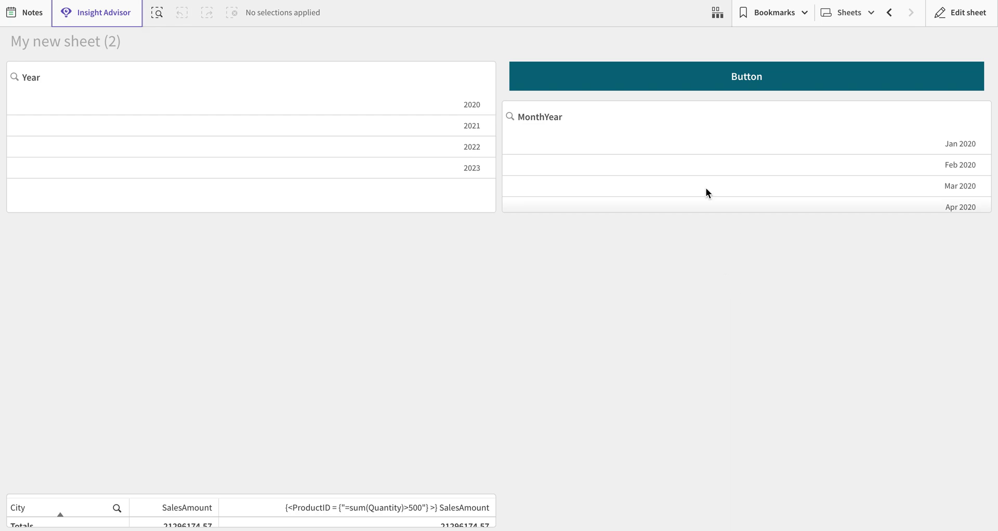
Check the button's Apply bookmark action, then press the button to apply the 2022 selection.
{"action": "left_click", "coordinate": [951, 15]}
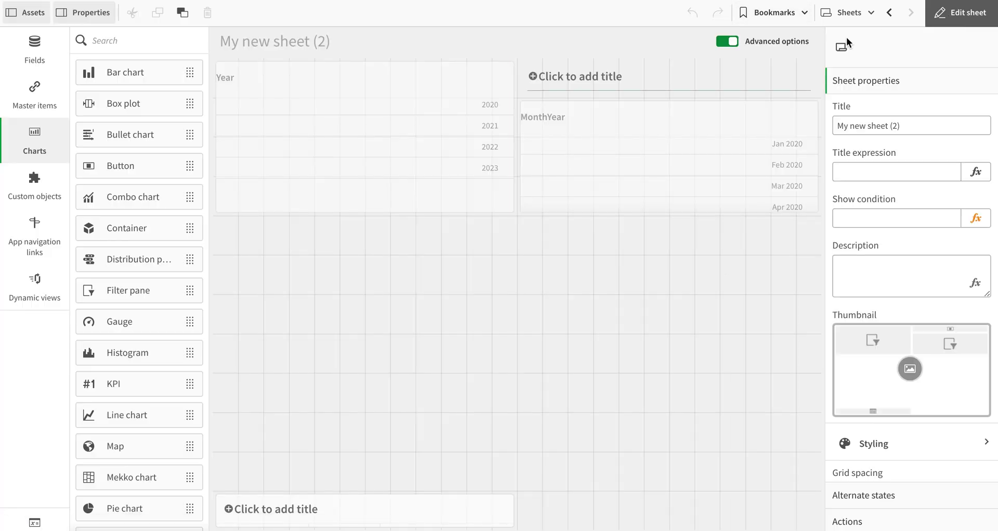
{"action": "left_click", "coordinate": [725, 91]}
{"action": "left_click", "coordinate": [931, 25]}
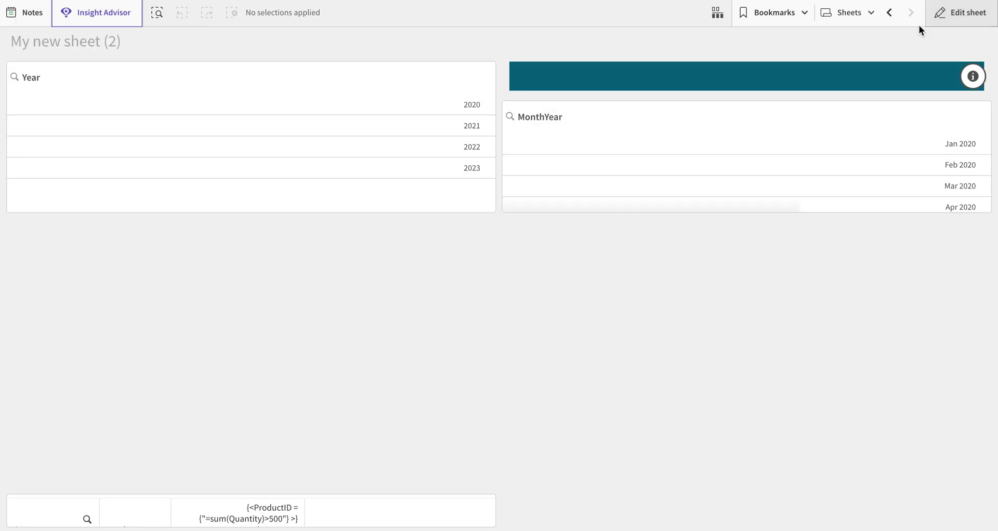
{"action": "left_click", "coordinate": [754, 84]}
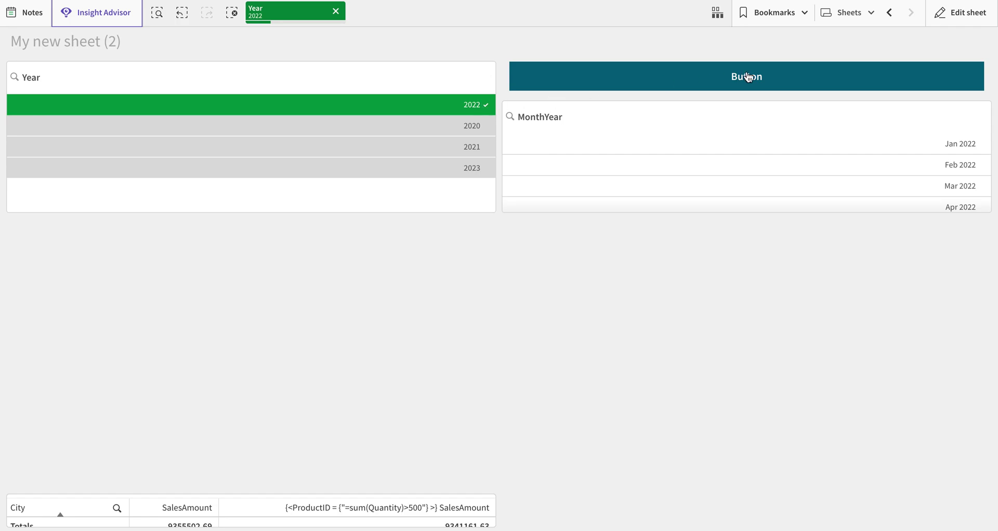
{"action": "mouse_move", "coordinate": [421, 159]}
Change the button's label from 'Button' to 'Current Year'.
{"action": "left_click", "coordinate": [961, 21]}
{"action": "left_click", "coordinate": [705, 79]}
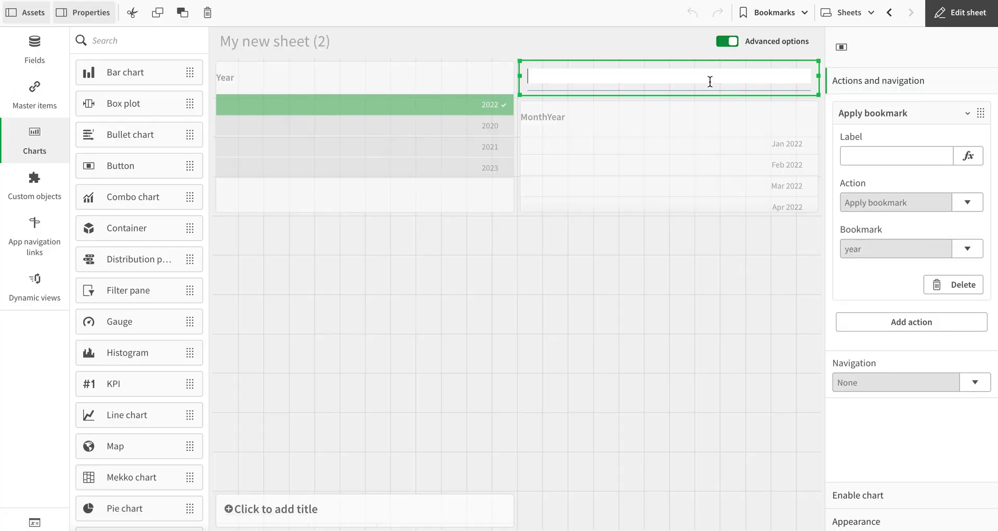
{"action": "left_click", "coordinate": [898, 518]}
{"action": "left_click", "coordinate": [908, 161]}
{"action": "left_click", "coordinate": [905, 243]}
{"action": "left_click", "coordinate": [886, 385]}
{"action": "key", "text": "ctrl+a"}
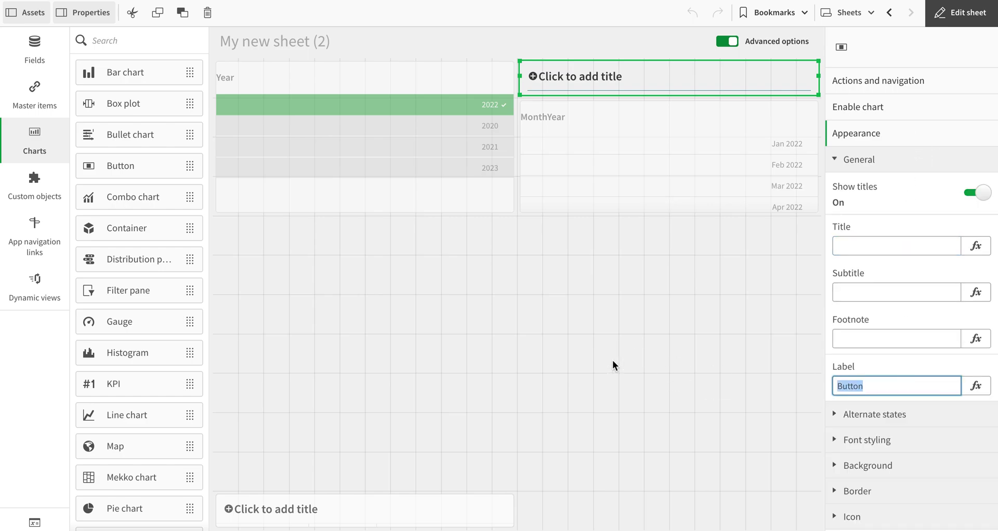
{"action": "type", "text": "Curren"}
{"action": "type", "text": "t but"}
{"action": "left_click", "coordinate": [973, 15]}
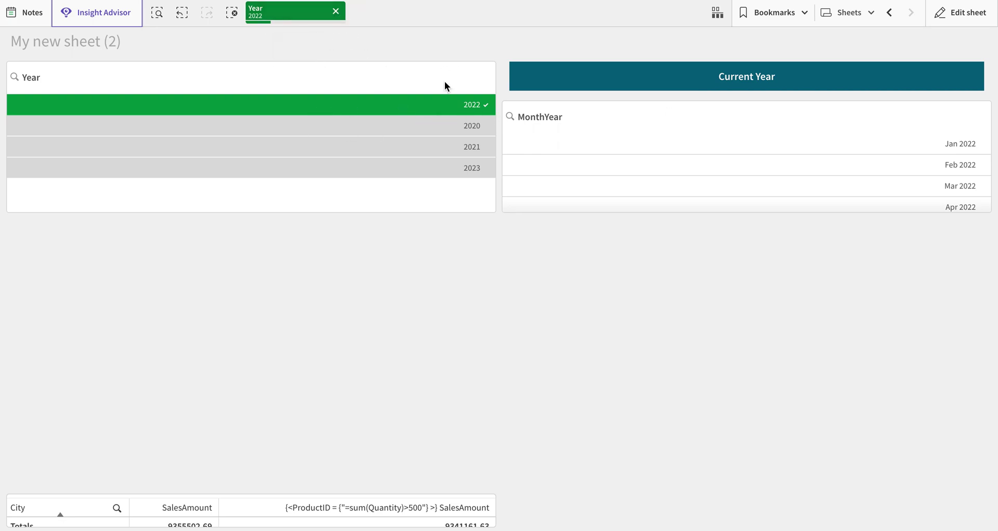
Clear the Year 2022 selection and select the Year list in edit mode.
{"action": "key", "text": "ctrl+shift+d"}
{"action": "left_click", "coordinate": [962, 21]}
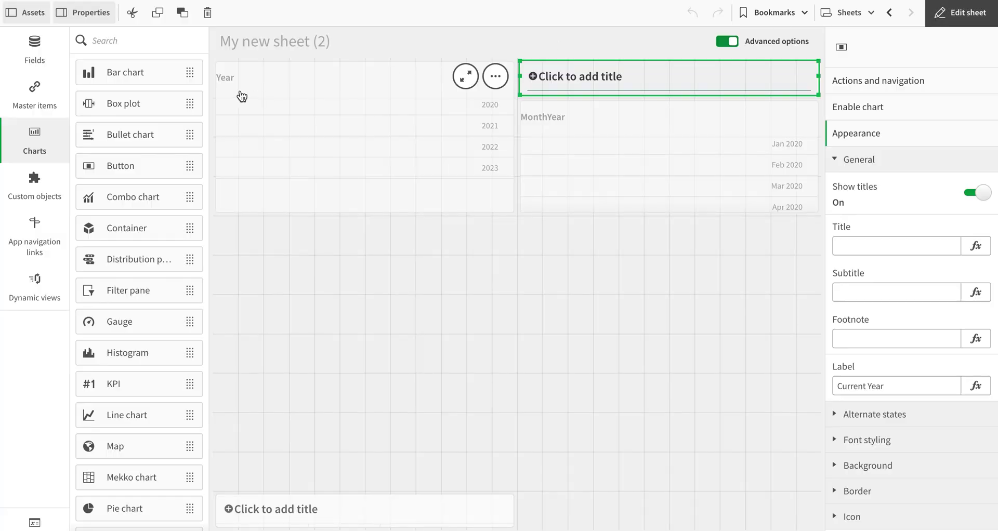
{"action": "left_click", "coordinate": [336, 159]}
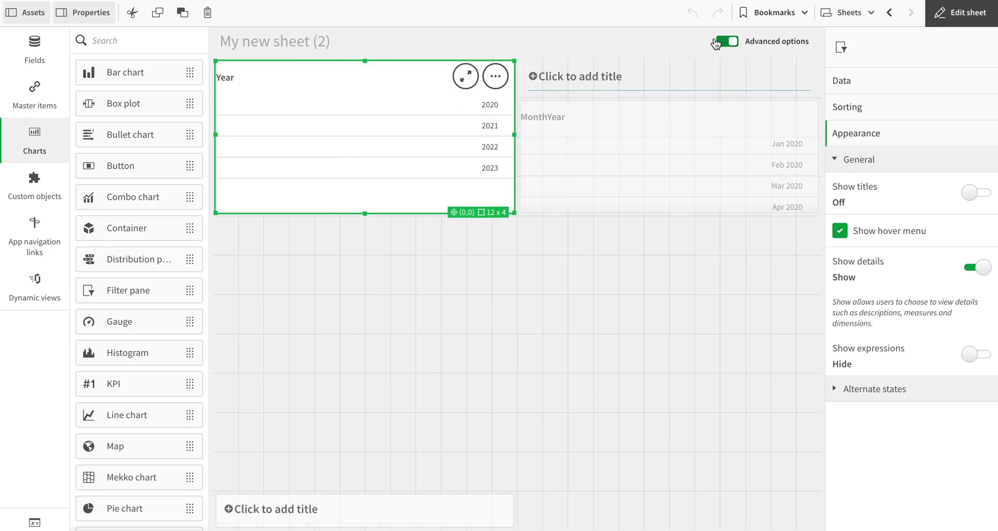
{"action": "left_click", "coordinate": [969, 16]}
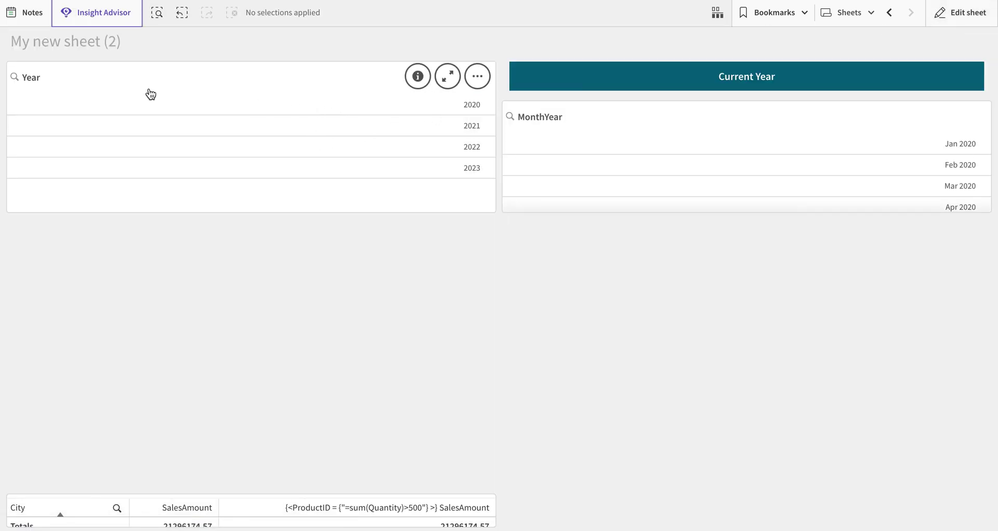
Search the Year list with =Year=$(=Max(Year)) and confirm the resulting 2023 selection.
{"action": "left_click", "coordinate": [14, 78]}
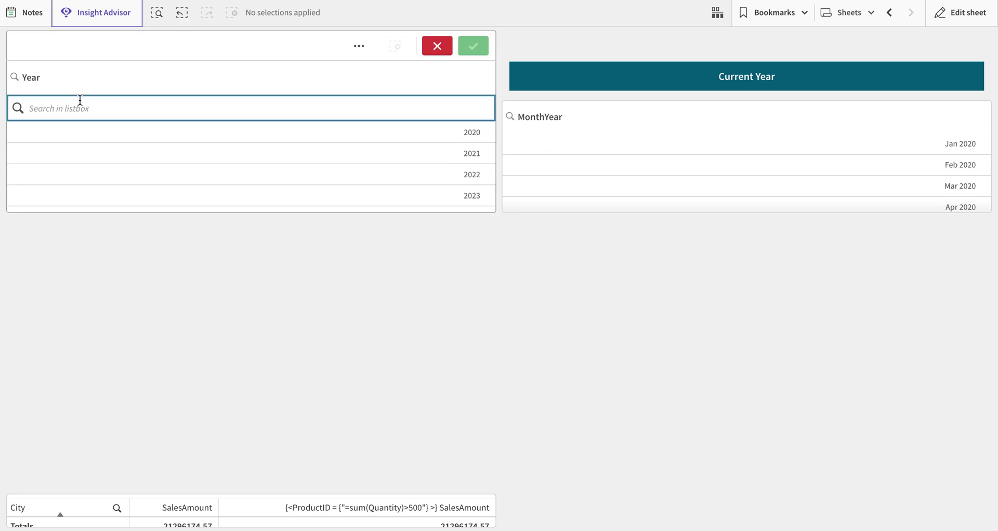
{"action": "type", "text": "=Year"}
{"action": "type", "text": "="}
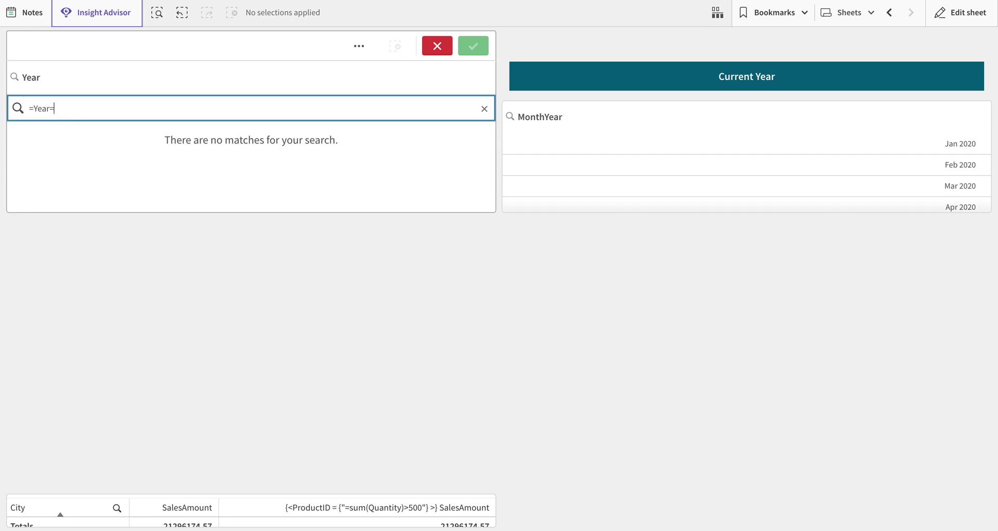
{"action": "type", "text": "Year("}
{"action": "key", "text": "BackSpace"}
{"action": "key", "text": "BackSpace"}
{"action": "key", "text": "BackSpace"}
{"action": "key", "text": "BackSpace"}
{"action": "type", "text": "Max()"}
{"action": "key", "text": "BackSpace"}
{"action": "key", "text": "BackSpace"}
{"action": "type", "text": "(Year)"}
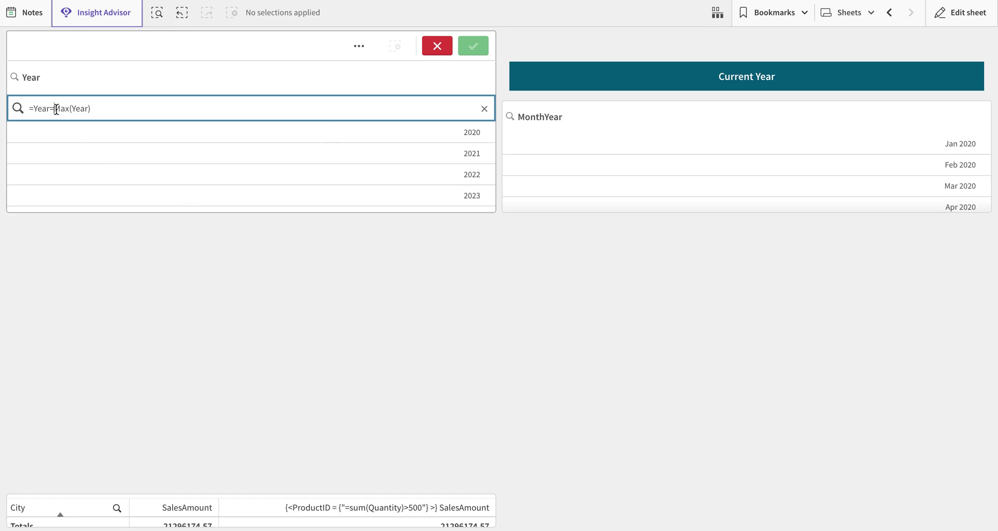
{"action": "type", "text": "$("}
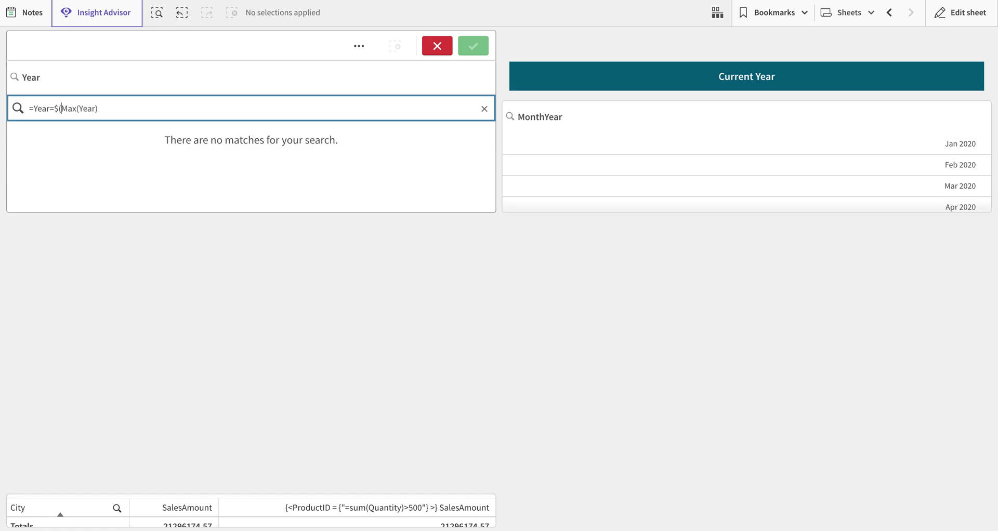
{"action": "type", "text": "="}
{"action": "left_click", "coordinate": [125, 112]}
{"action": "type", "text": ")"}
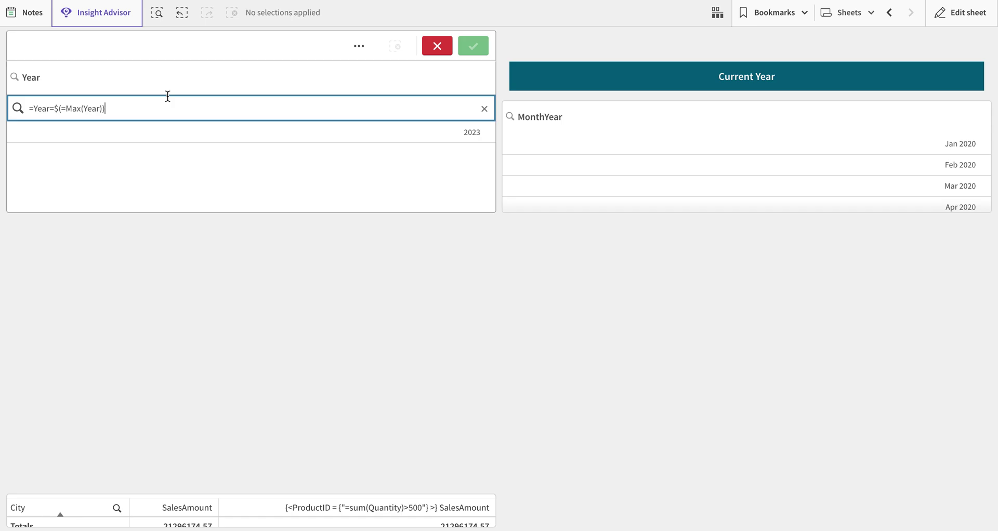
{"action": "key", "text": "Return"}
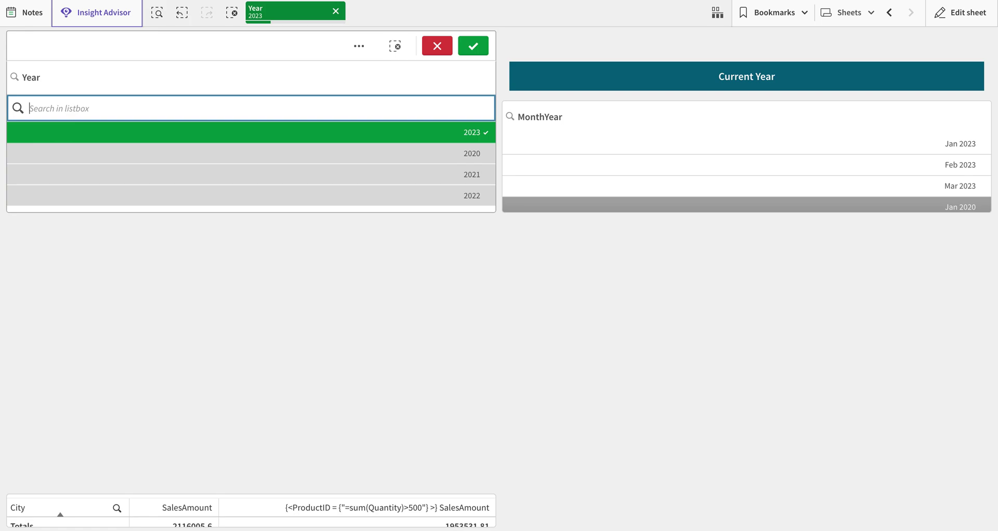
{"action": "left_click", "coordinate": [473, 46]}
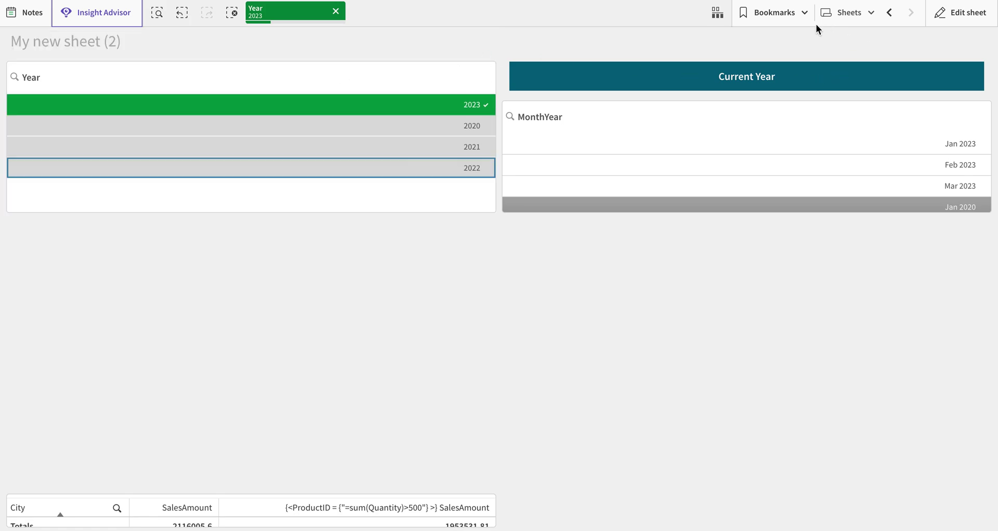
Create a bookmark titled 'MaxYear' from the 2023 selection and close the bookmarks list.
{"action": "left_click", "coordinate": [793, 20]}
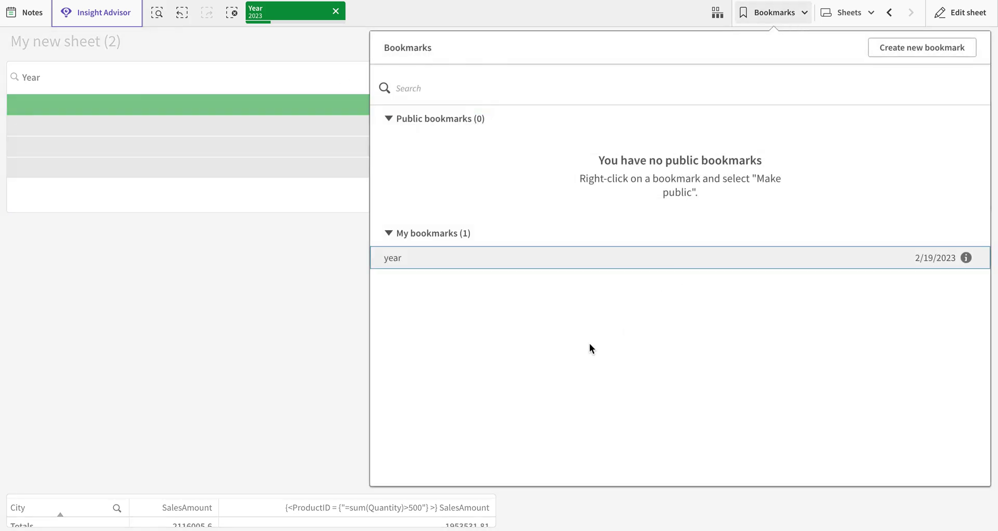
{"action": "left_click", "coordinate": [942, 45]}
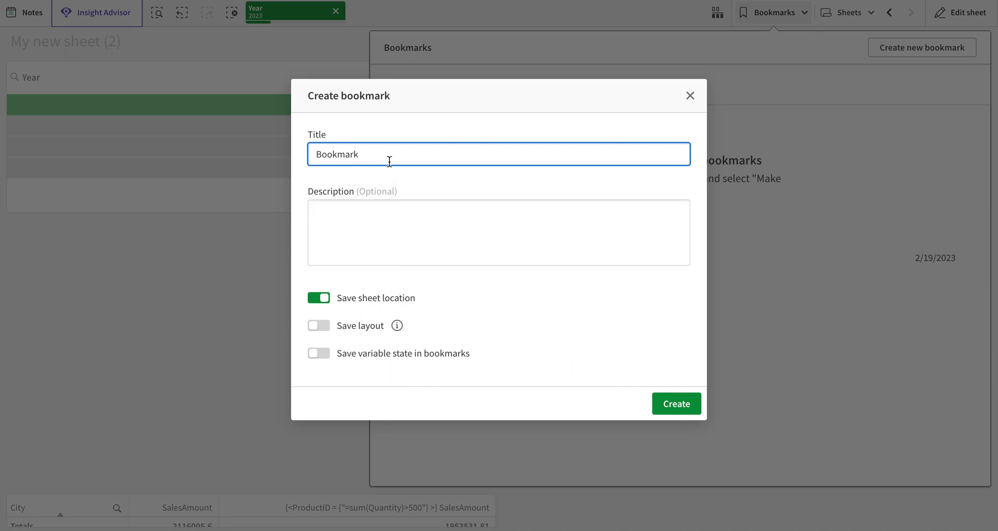
{"action": "left_click_drag", "start_coordinate": [387, 158], "coordinate": [232, 141]}
{"action": "type", "text": "Last"}
{"action": "key", "text": "BackSpace"}
{"action": "key", "text": "BackSpace"}
{"action": "key", "text": "BackSpace"}
{"action": "key", "text": "BackSpace"}
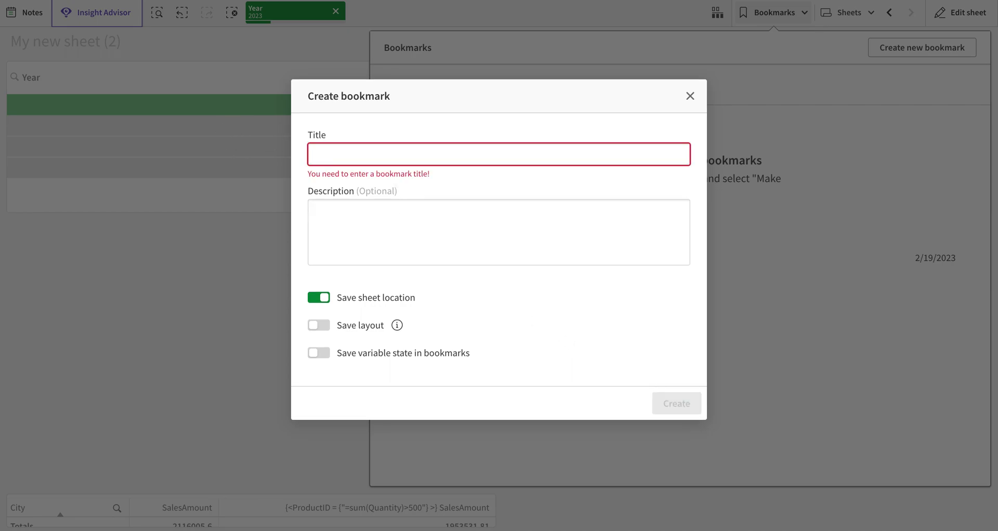
{"action": "type", "text": "MaxYea"}
{"action": "key", "text": "BackSpace"}
{"action": "key", "text": "BackSpace"}
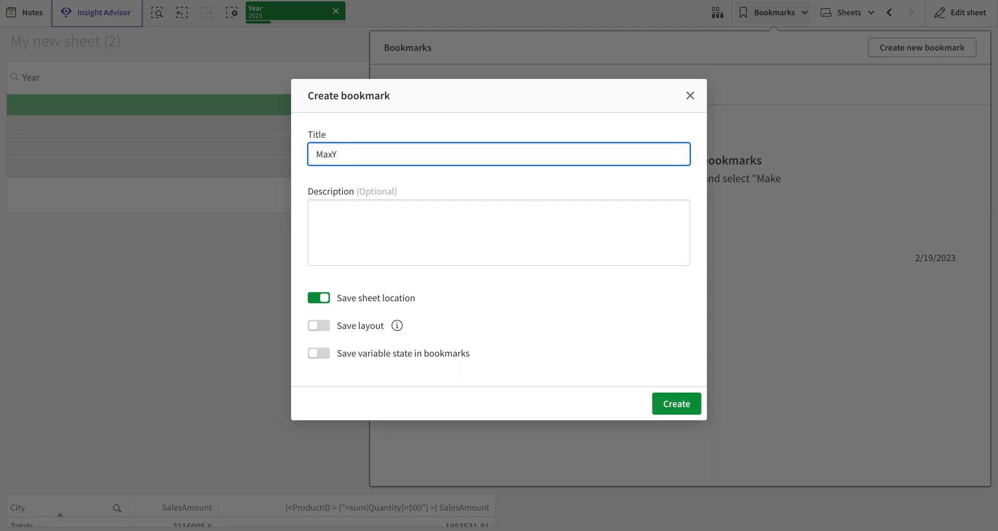
{"action": "type", "text": "ear"}
{"action": "left_click", "coordinate": [670, 403]}
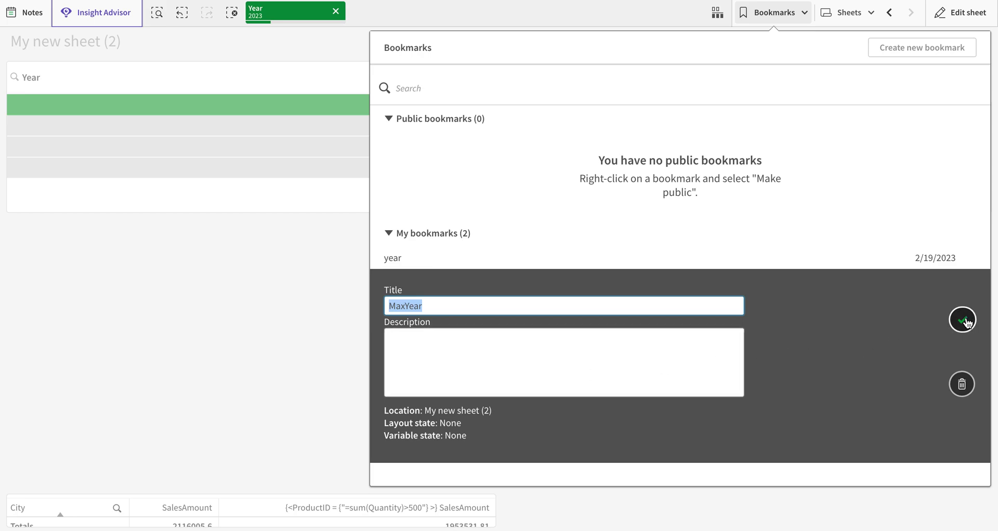
{"action": "left_click", "coordinate": [956, 323]}
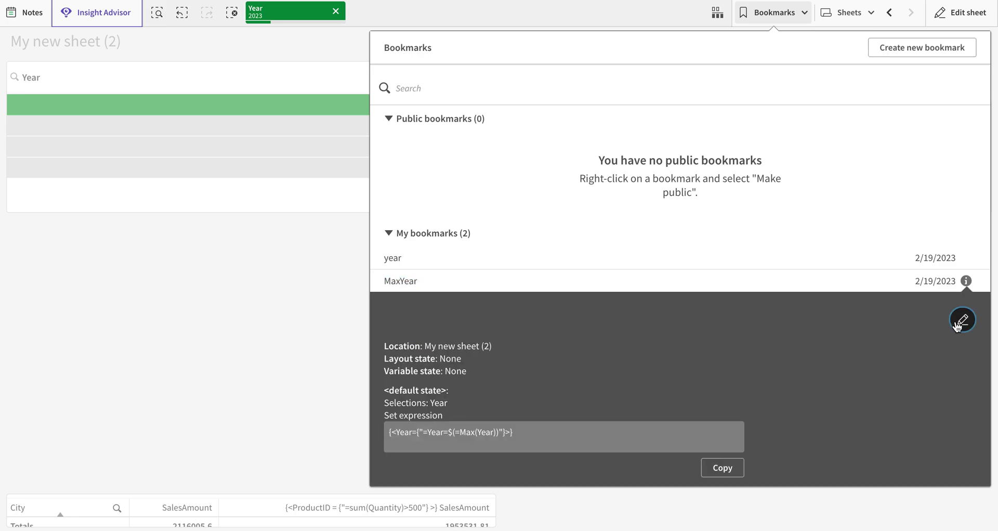
{"action": "left_click", "coordinate": [308, 242]}
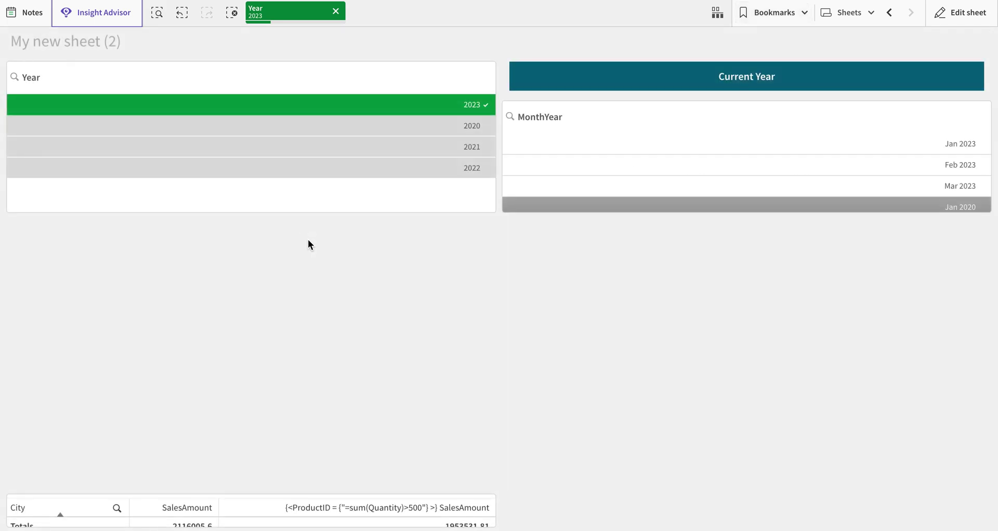
Return to analysis view and clear the Year 2023 selection.
{"action": "left_click", "coordinate": [989, 20]}
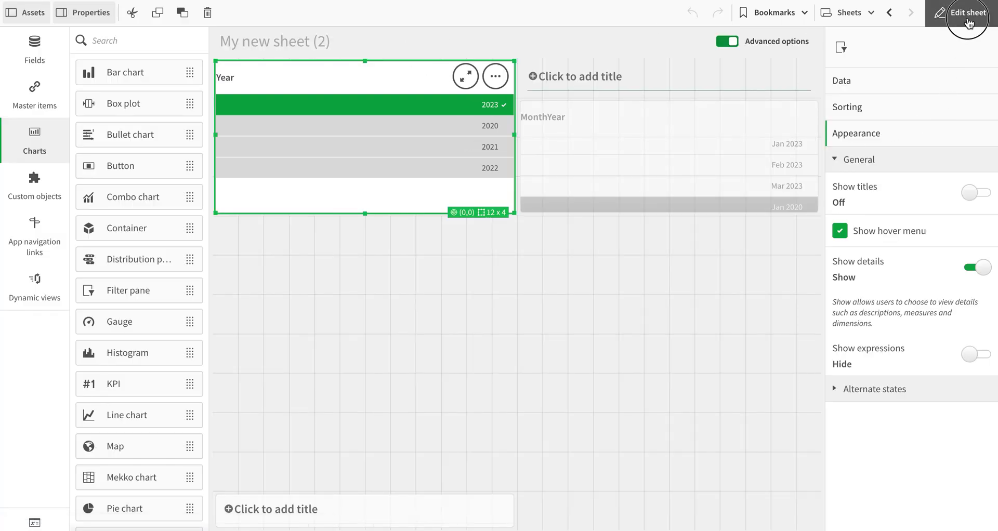
{"action": "left_click", "coordinate": [968, 23]}
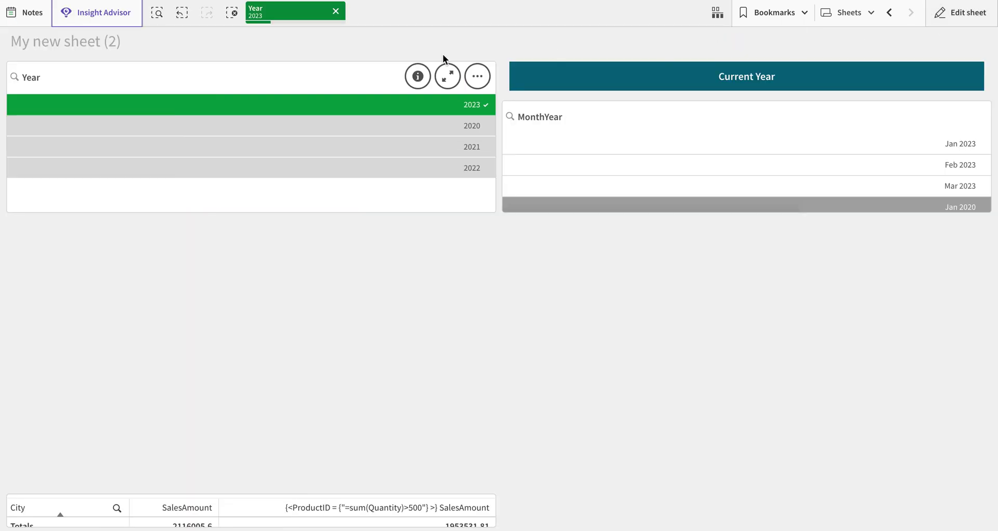
{"action": "left_click", "coordinate": [335, 11]}
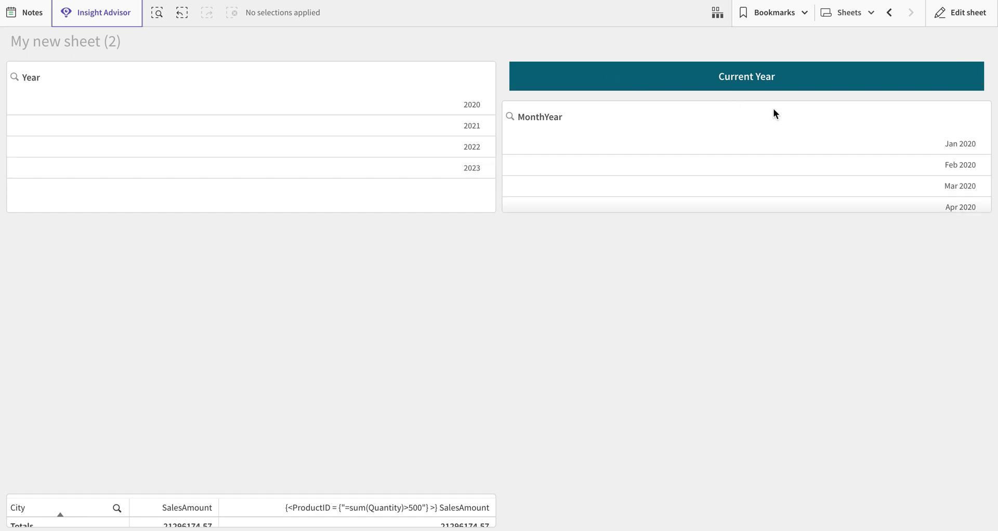
Switch the Current Year button's bookmark action to MaxYear and test that it selects 2023.
{"action": "left_click", "coordinate": [955, 20]}
{"action": "left_click", "coordinate": [638, 68]}
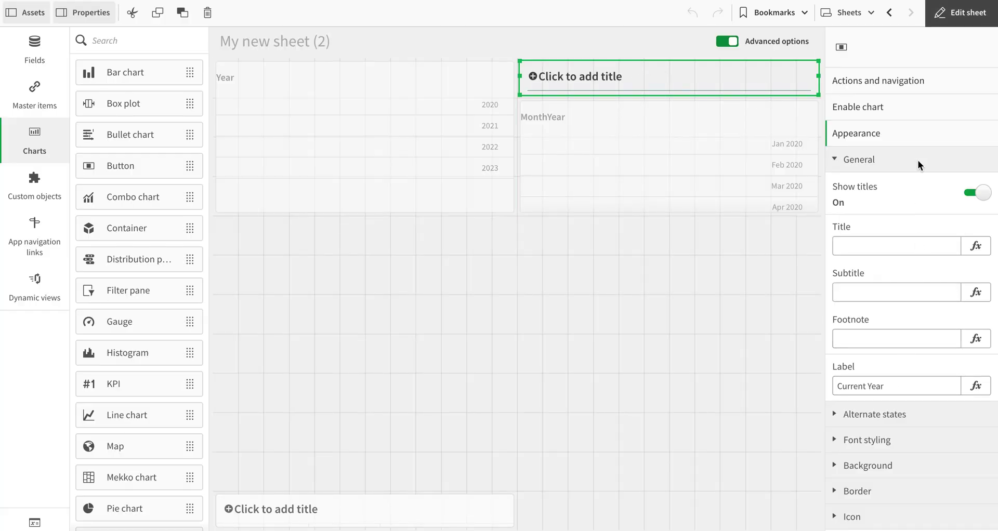
{"action": "left_click", "coordinate": [919, 79]}
{"action": "left_click", "coordinate": [968, 249]}
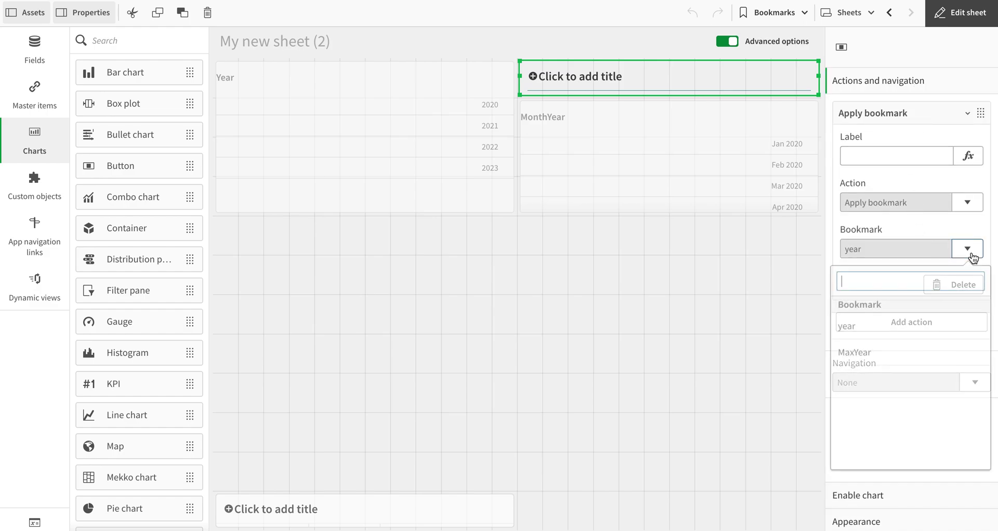
{"action": "left_click", "coordinate": [855, 350]}
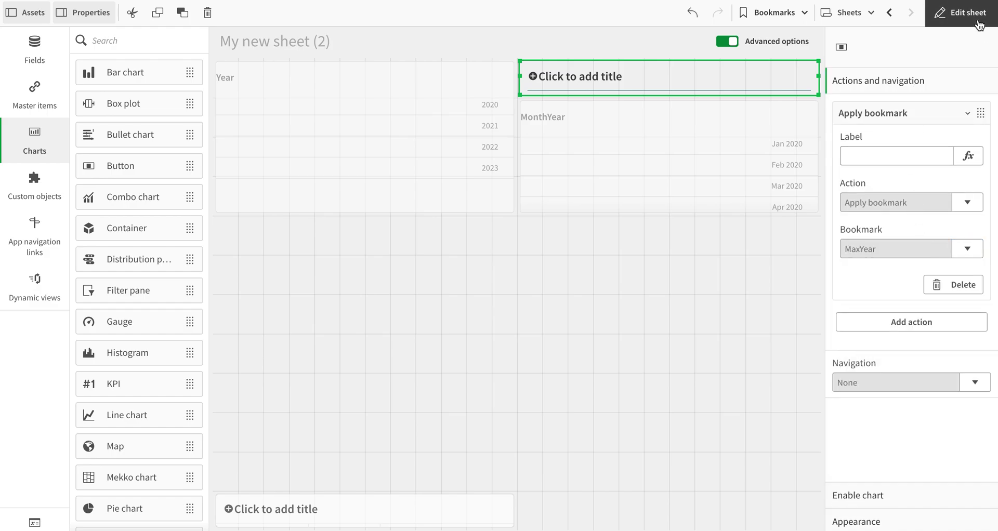
{"action": "left_click", "coordinate": [980, 25]}
{"action": "left_click", "coordinate": [709, 82]}
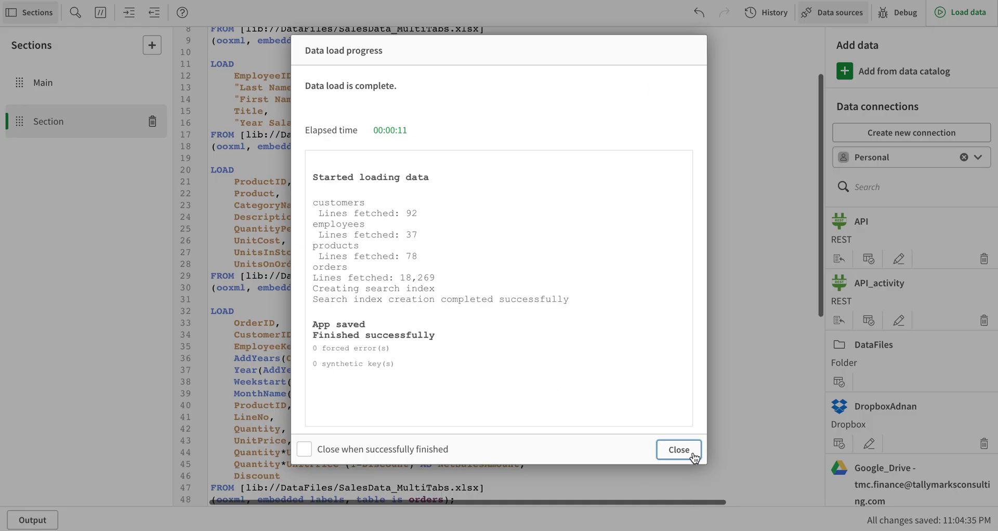
Change the AddYears offsets on lines 36 and 37 from 9 to 8.
{"action": "left_click", "coordinate": [674, 448]}
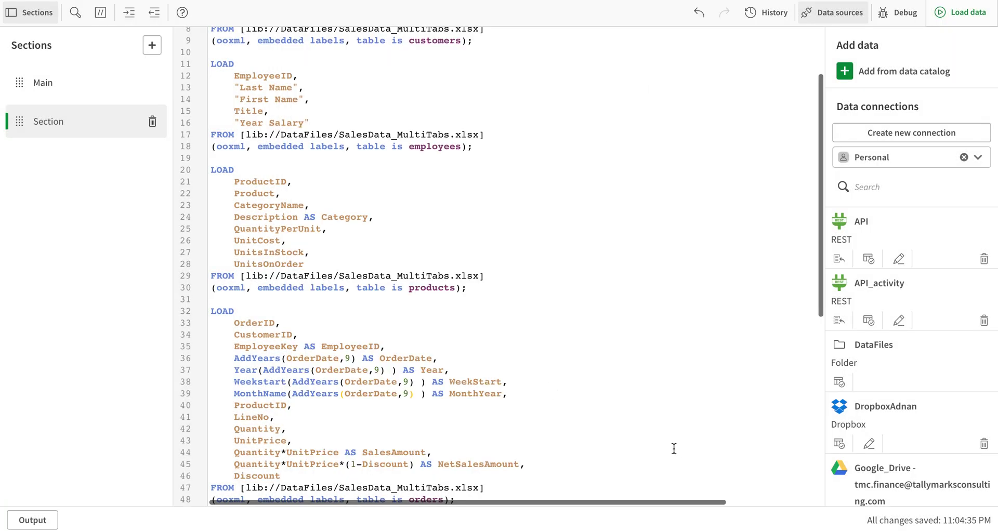
{"action": "left_click", "coordinate": [352, 358]}
{"action": "key", "text": "BackSpace"}
{"action": "type", "text": "8"}
{"action": "left_click", "coordinate": [380, 370]}
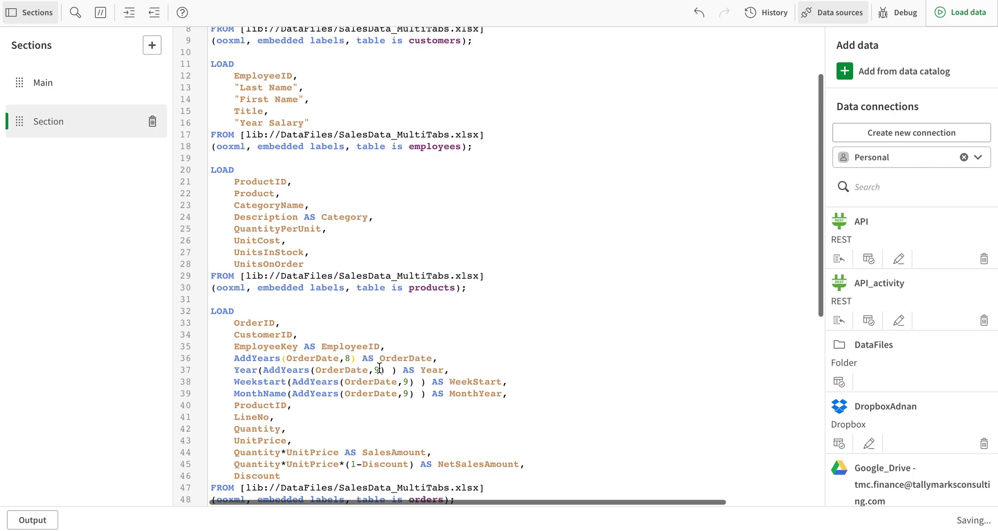
{"action": "key", "text": "BackSpace"}
{"action": "type", "text": "8"}
Set the line 38 and 39 offsets to 8, reload, and clear the 2023 selection.
{"action": "left_click", "coordinate": [410, 382]}
{"action": "key", "text": "BackSpace"}
{"action": "type", "text": "8"}
{"action": "left_click", "coordinate": [409, 394]}
{"action": "key", "text": "BackSpace"}
{"action": "type", "text": "8"}
{"action": "left_click", "coordinate": [960, 12]}
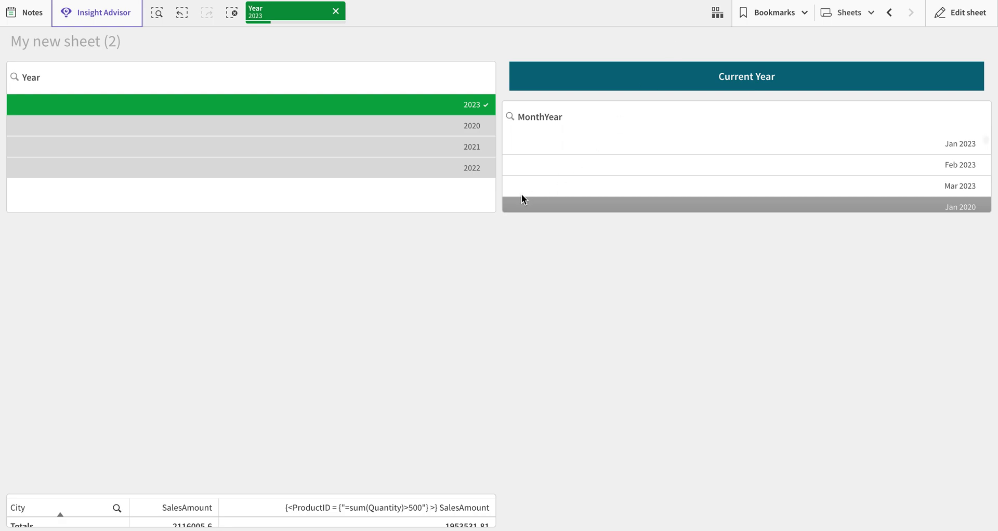
{"action": "left_click", "coordinate": [335, 11]}
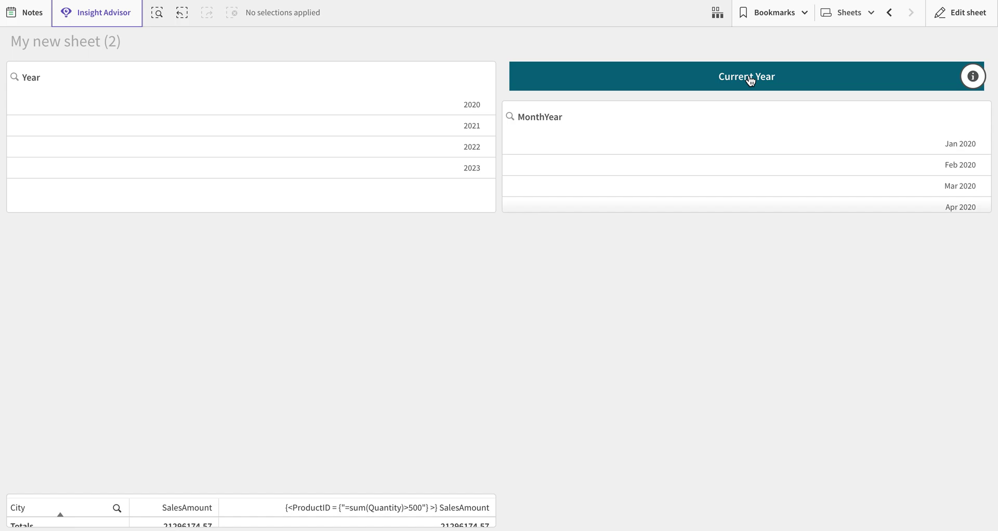
Press the Current Year button twice after the reload, then open the bookmarks list.
{"action": "left_click", "coordinate": [749, 76]}
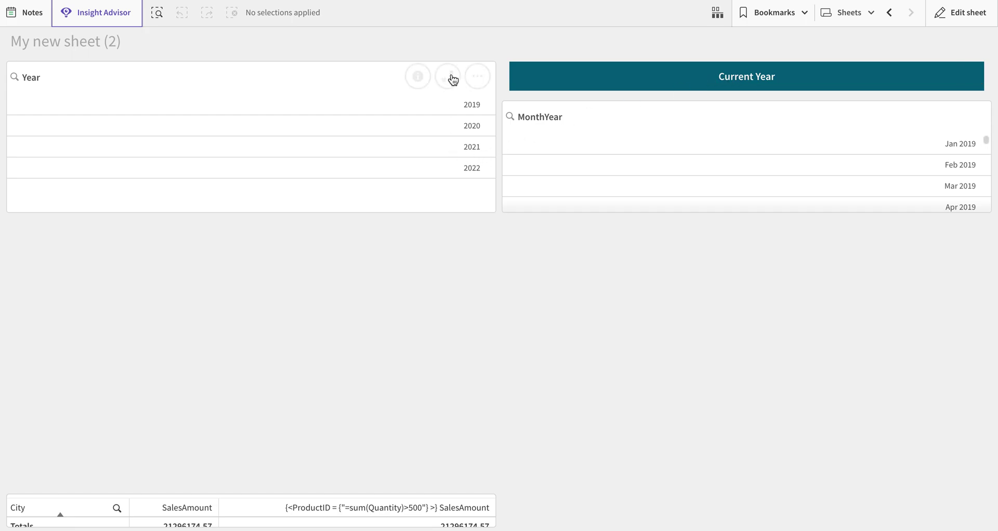
{"action": "left_click", "coordinate": [680, 77]}
{"action": "left_click", "coordinate": [798, 21]}
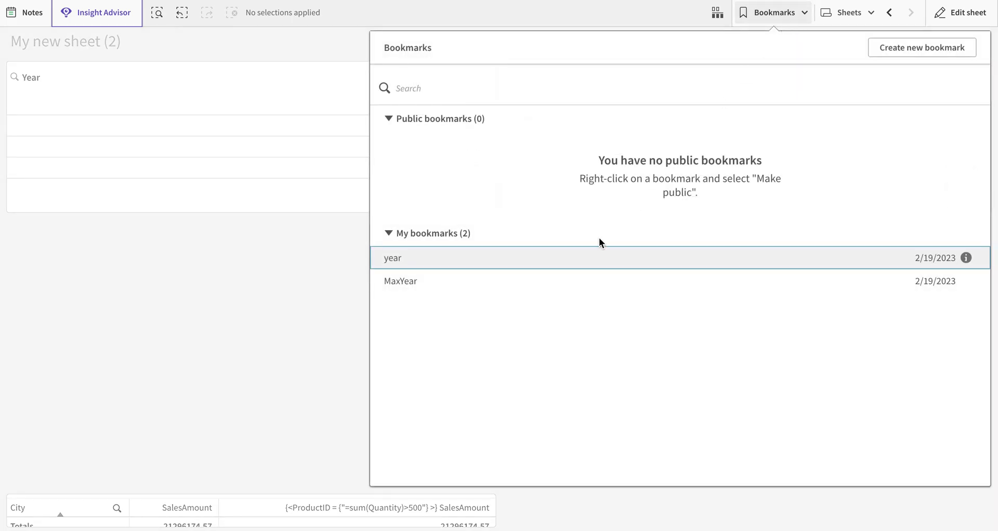
Mark the MaxYear bookmark as the app's default bookmark, then close the Bookmarks panel.
{"action": "right_click", "coordinate": [488, 281]}
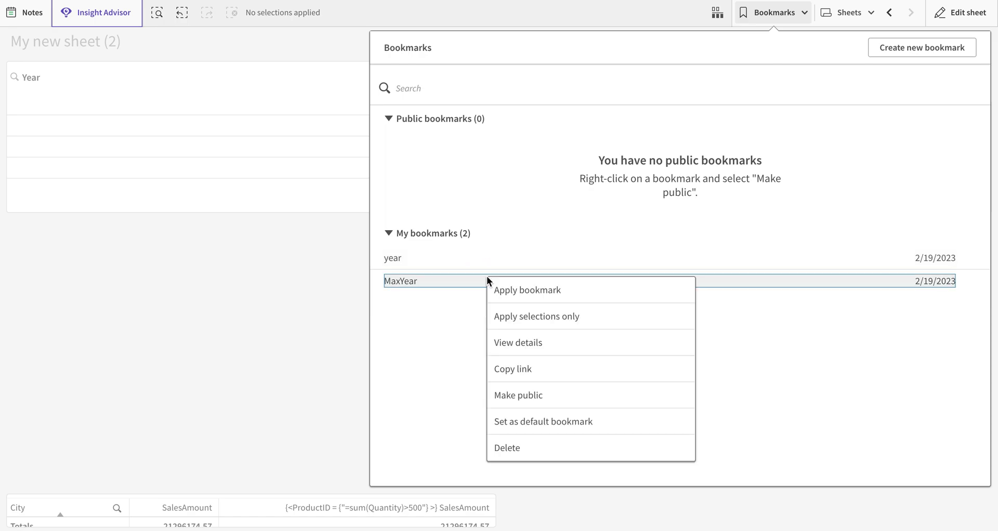
{"action": "left_click", "coordinate": [548, 425]}
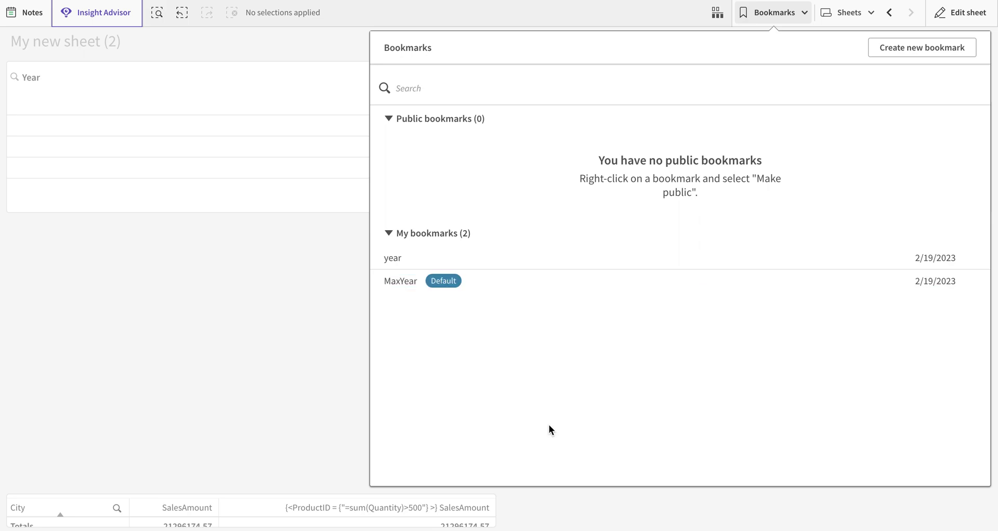
{"action": "left_click", "coordinate": [255, 73]}
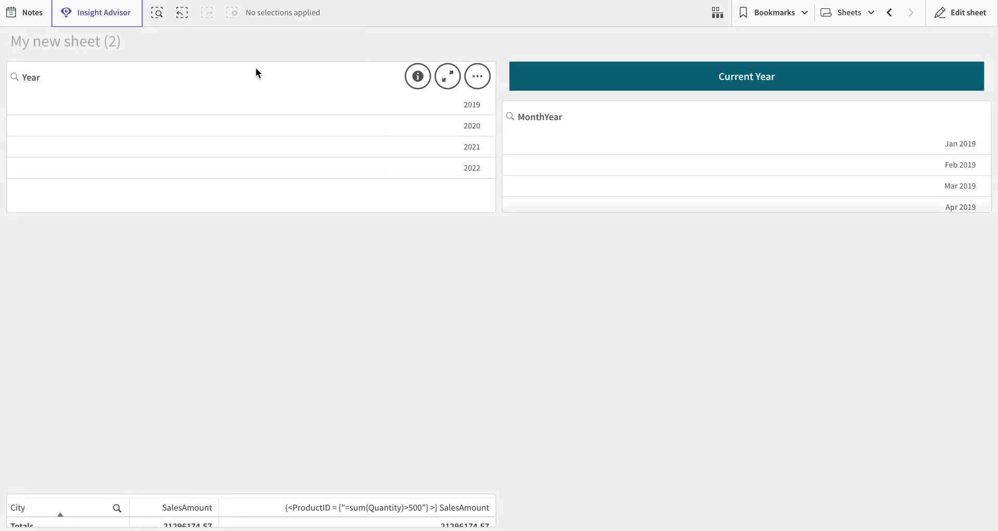